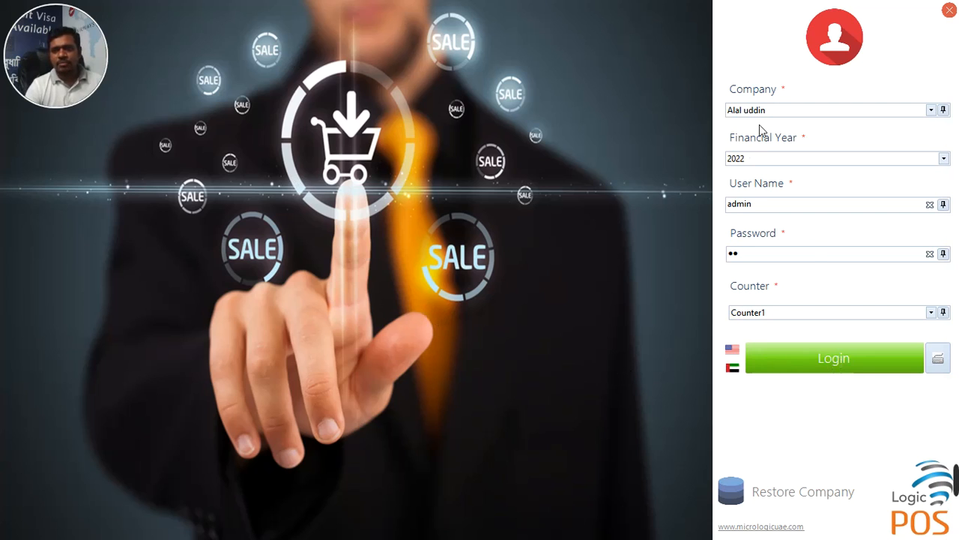
# Step: Log in to Counter1 with the prefilled credentials and start a credit sale for the third customer in the list
pyautogui.click(819, 364)
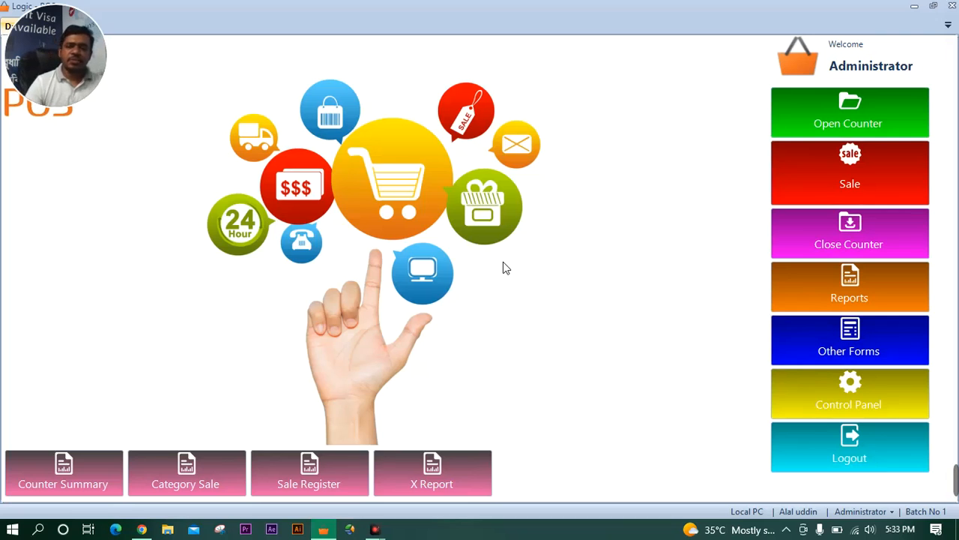
pyautogui.click(829, 189)
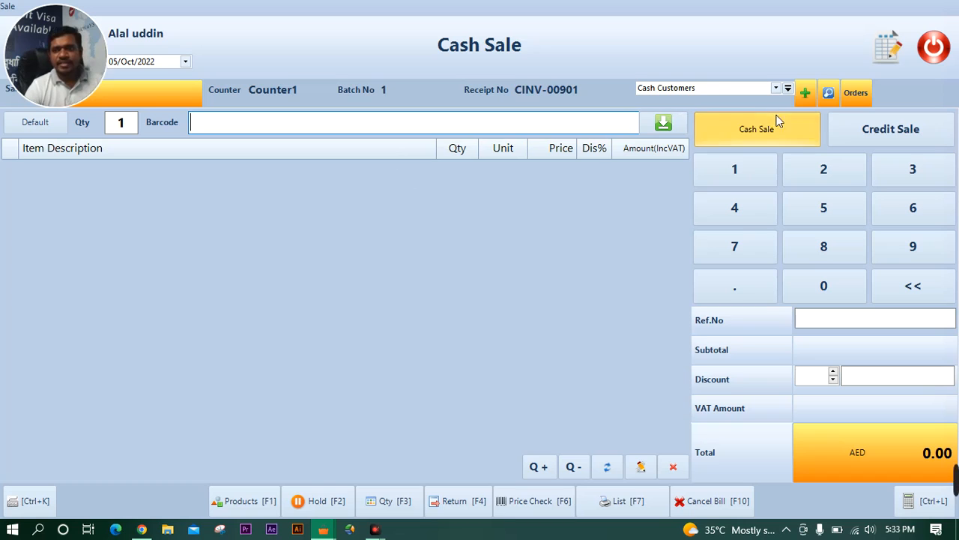
pyautogui.click(894, 138)
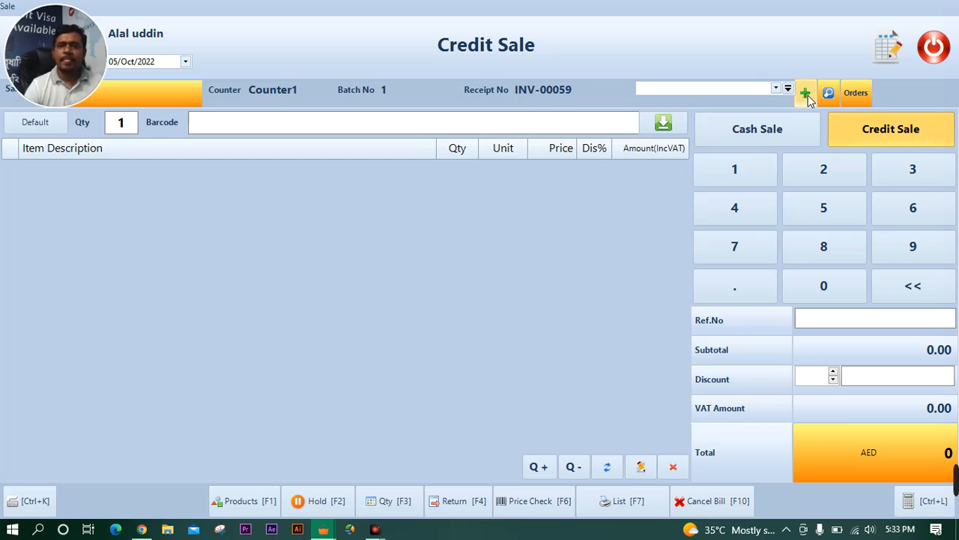
pyautogui.click(776, 89)
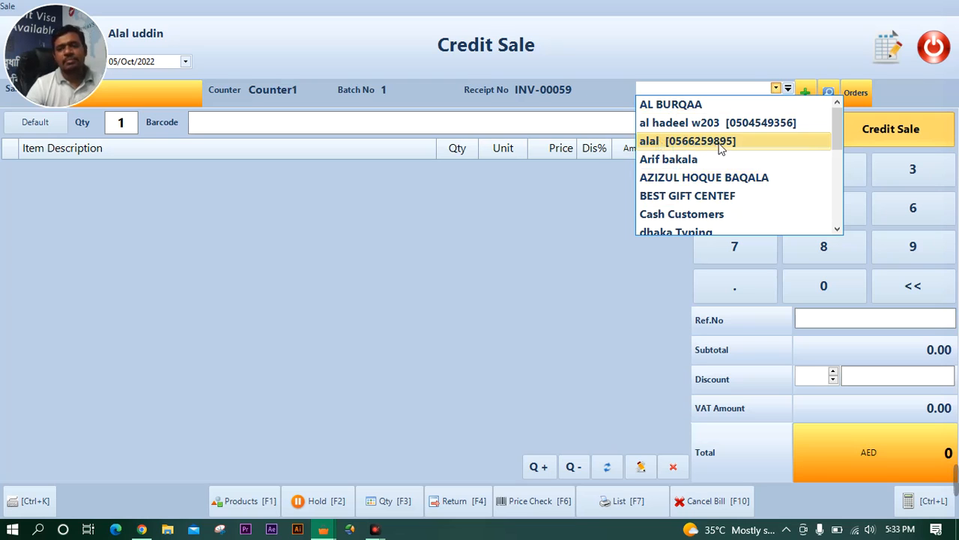
pyautogui.click(680, 143)
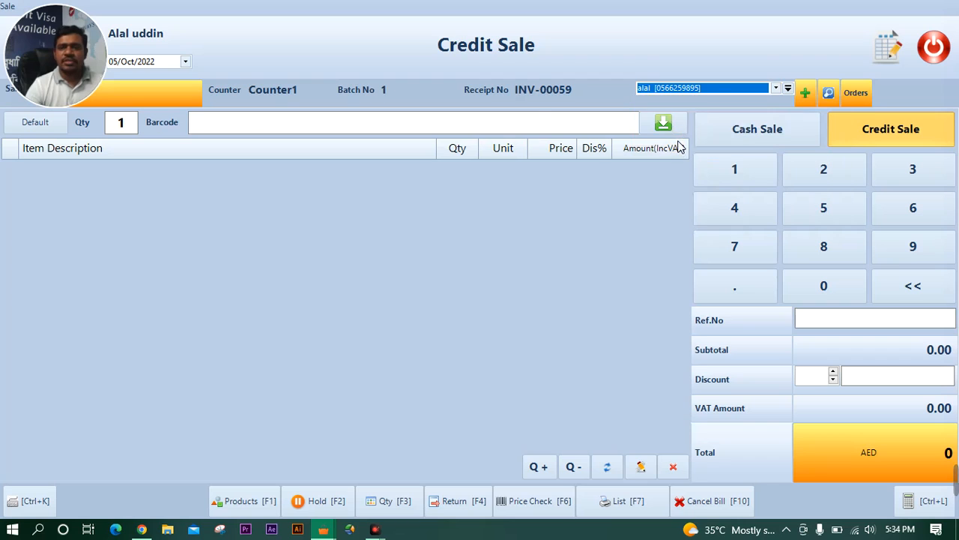
# Step: Add Water Liwa 500ml by barcode and Water super Guif 1.5Litre by searching the products for "wat"
pyautogui.click(527, 130)
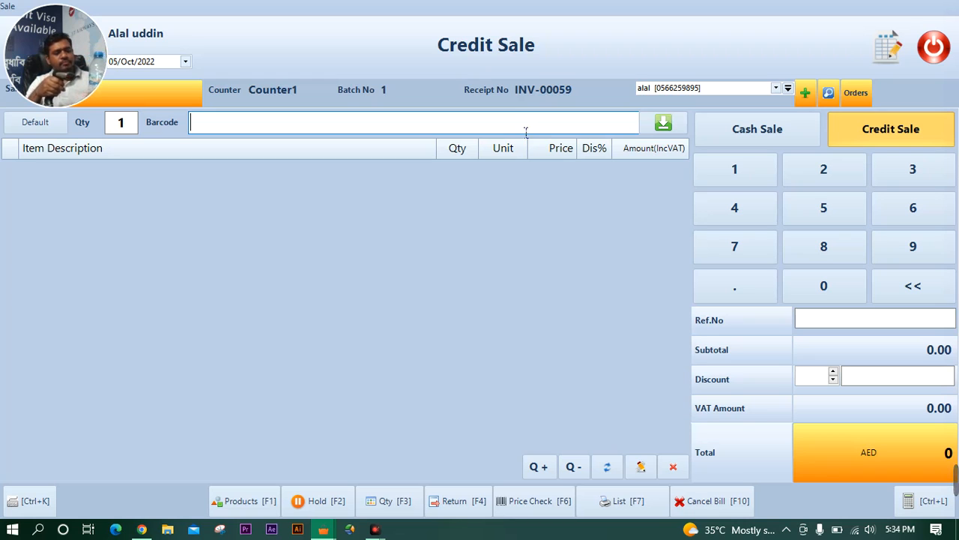
pyautogui.press('Return')
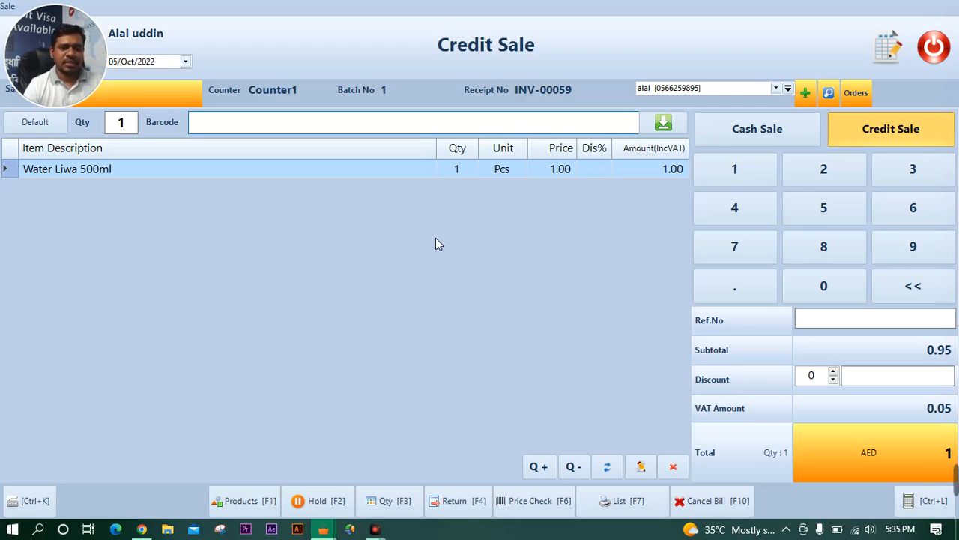
pyautogui.click(250, 506)
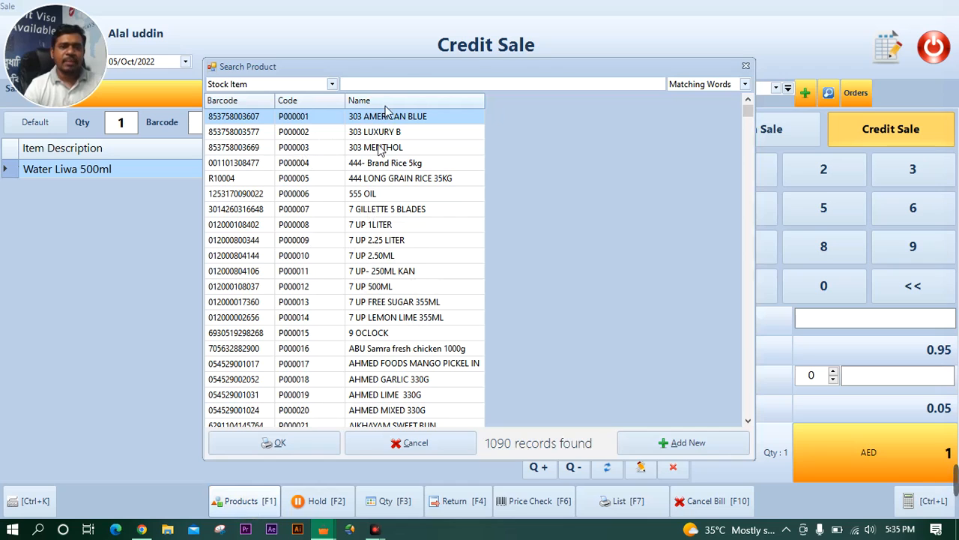
pyautogui.click(403, 85)
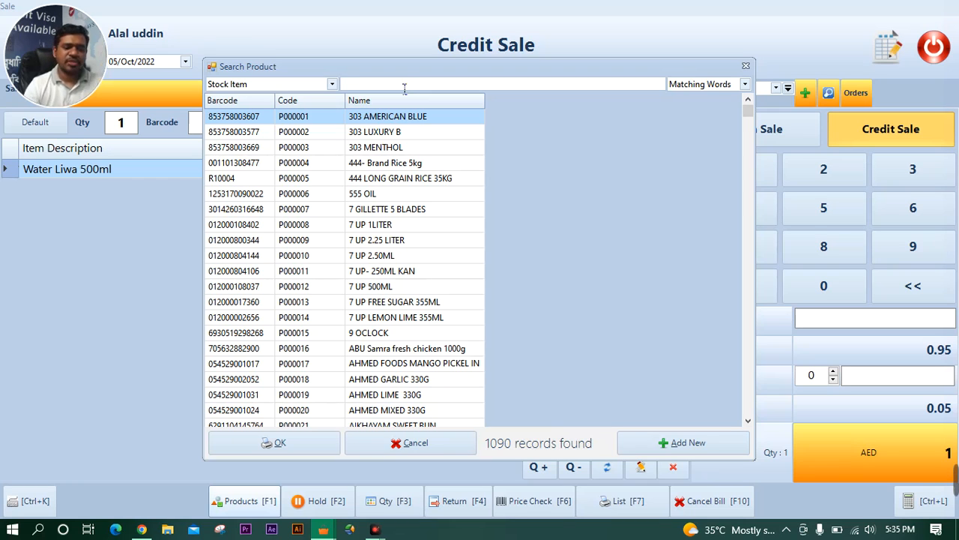
pyautogui.write('w')
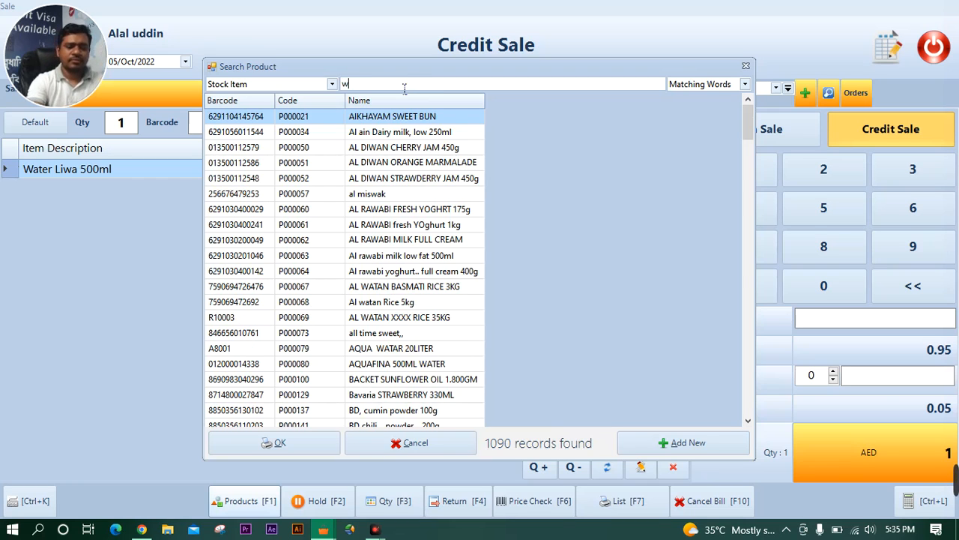
pyautogui.write('at')
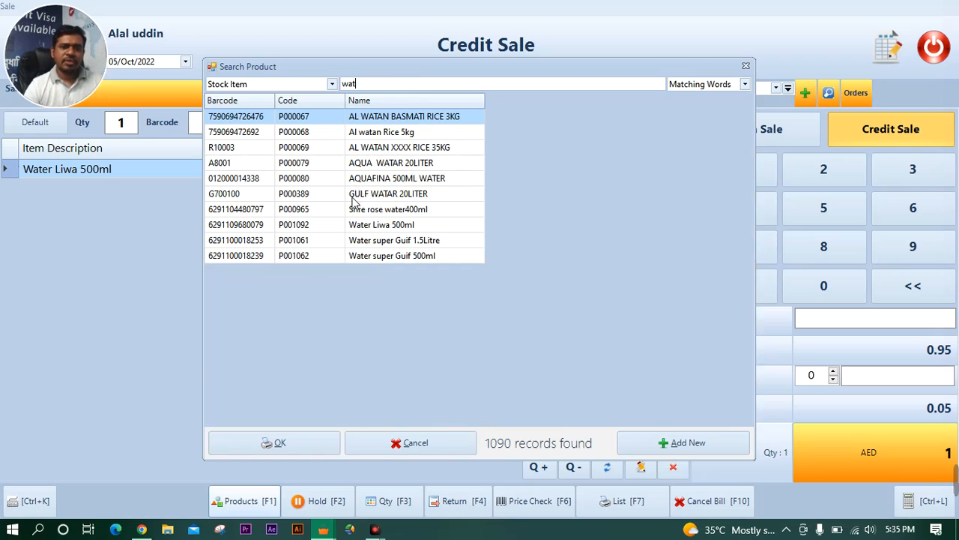
pyautogui.click(409, 241)
pyautogui.doubleClick(409, 241)
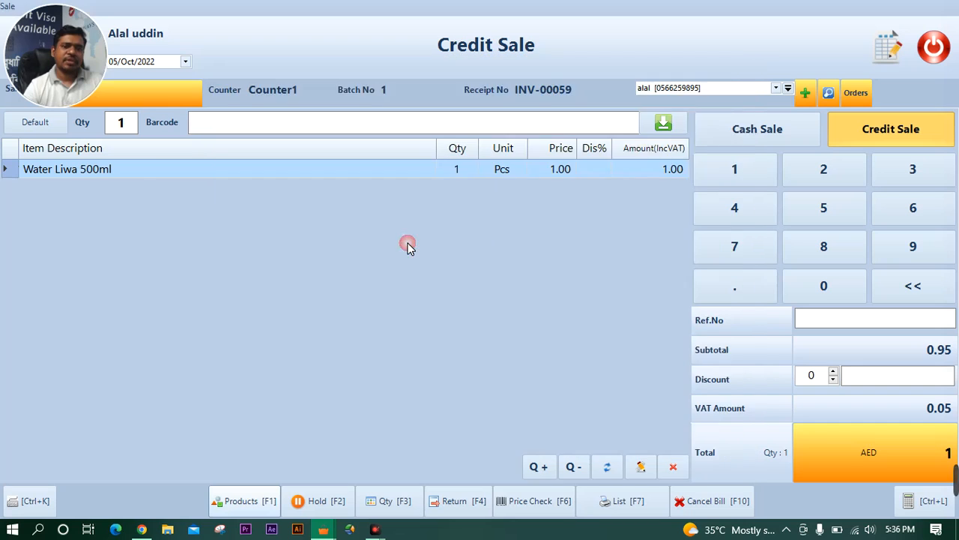
pyautogui.click(411, 442)
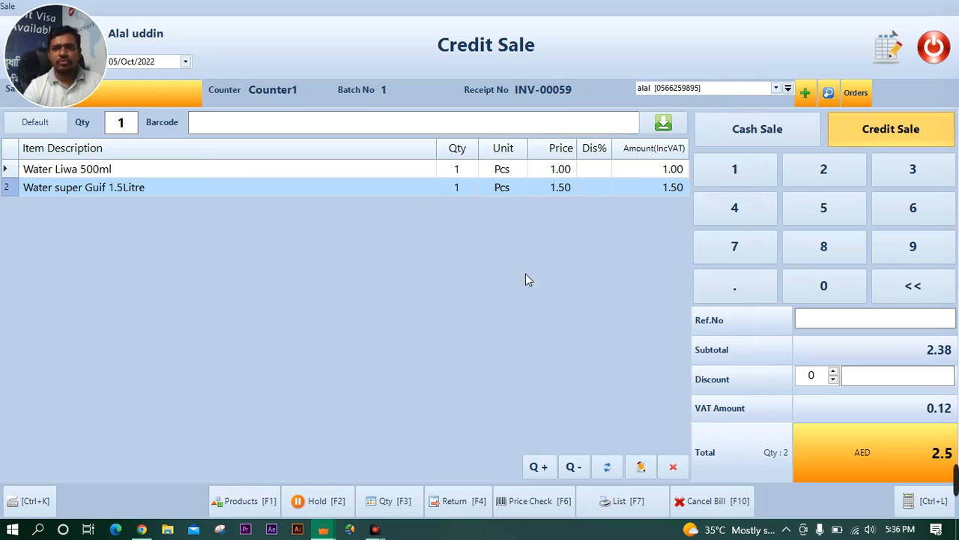
# Step: Save the two-item credit bill without printing it and dismiss the balance summary
pyautogui.click(873, 456)
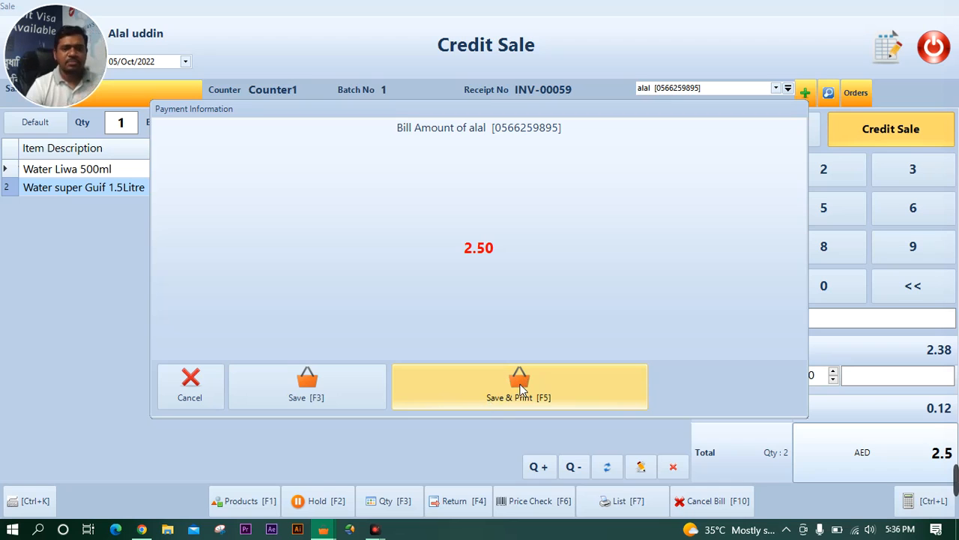
pyautogui.click(323, 397)
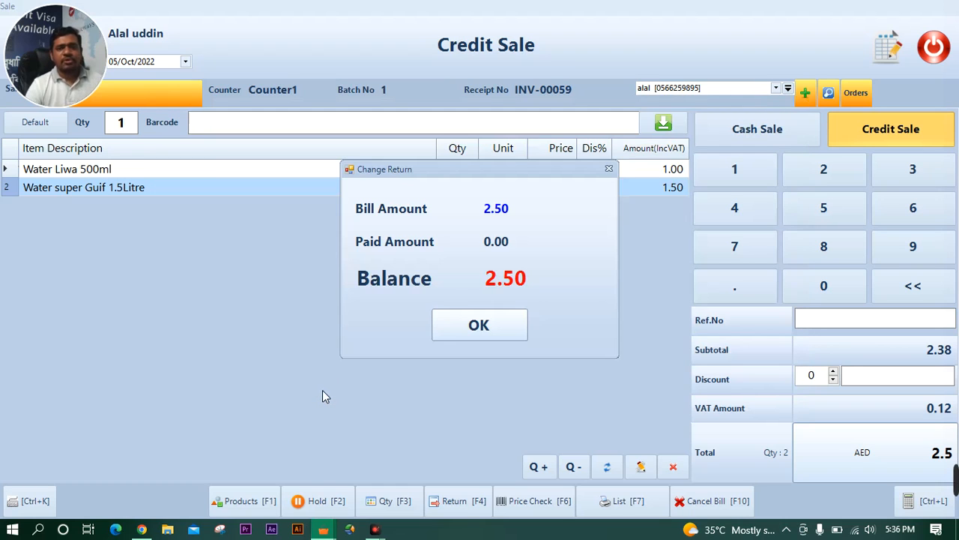
pyautogui.click(462, 326)
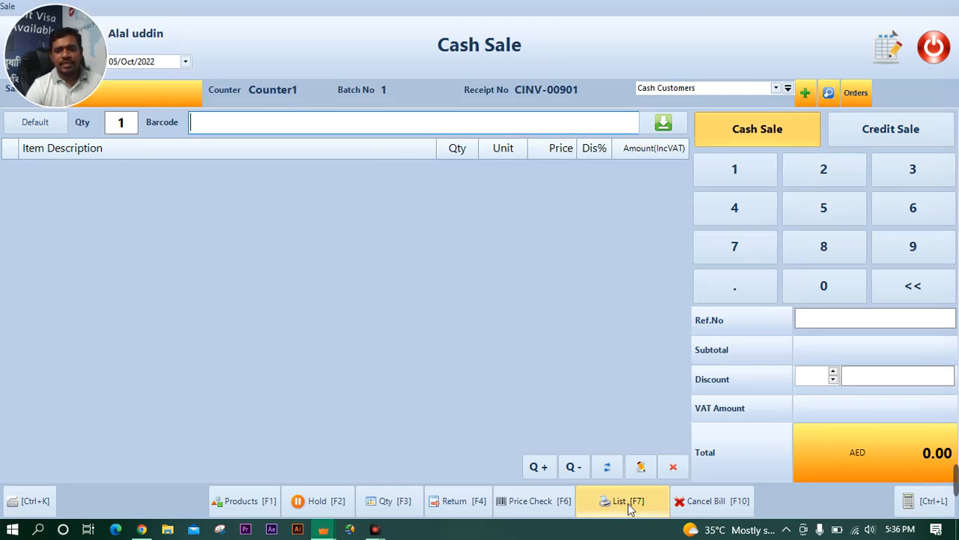
# Step: List today's sales made by the admin user in the sale register
pyautogui.click(630, 508)
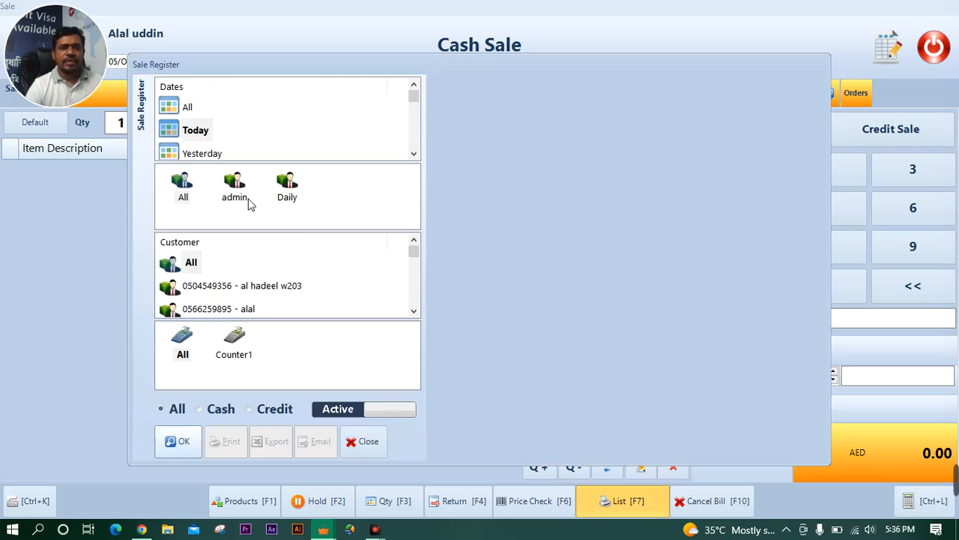
pyautogui.click(238, 190)
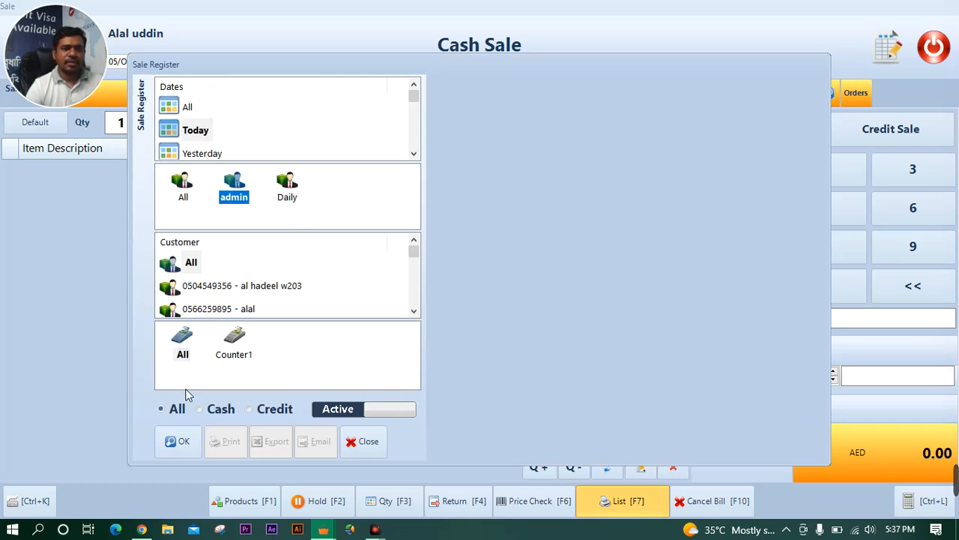
pyautogui.click(182, 440)
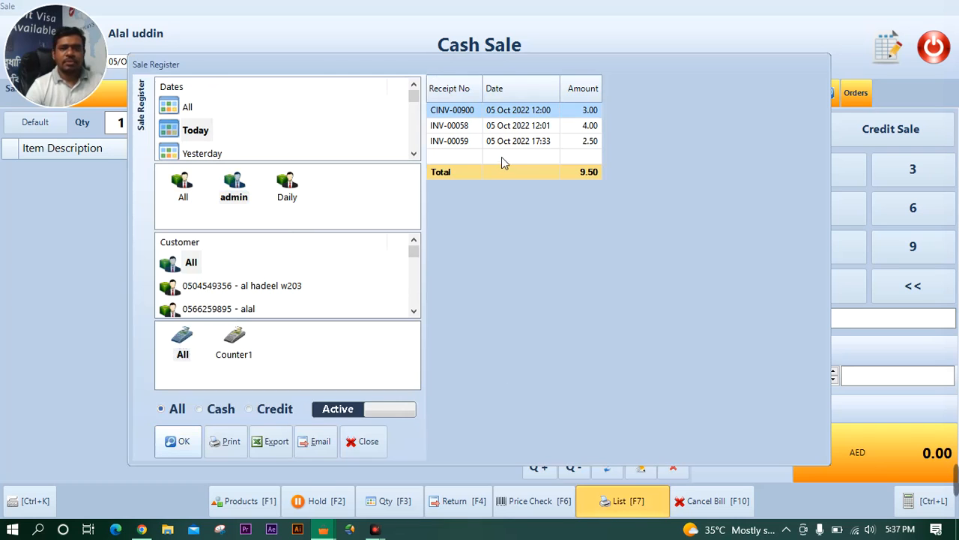
# Step: Preview the receipt of the latest credit sale, check its invoice details, and close the preview and the sale register
pyautogui.click(515, 143)
pyautogui.rightClick(514, 143)
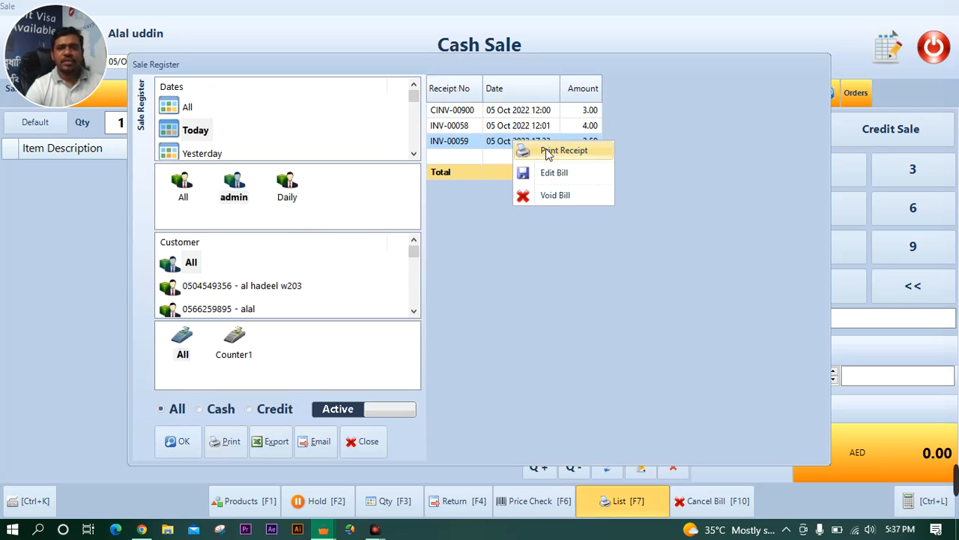
pyautogui.click(552, 152)
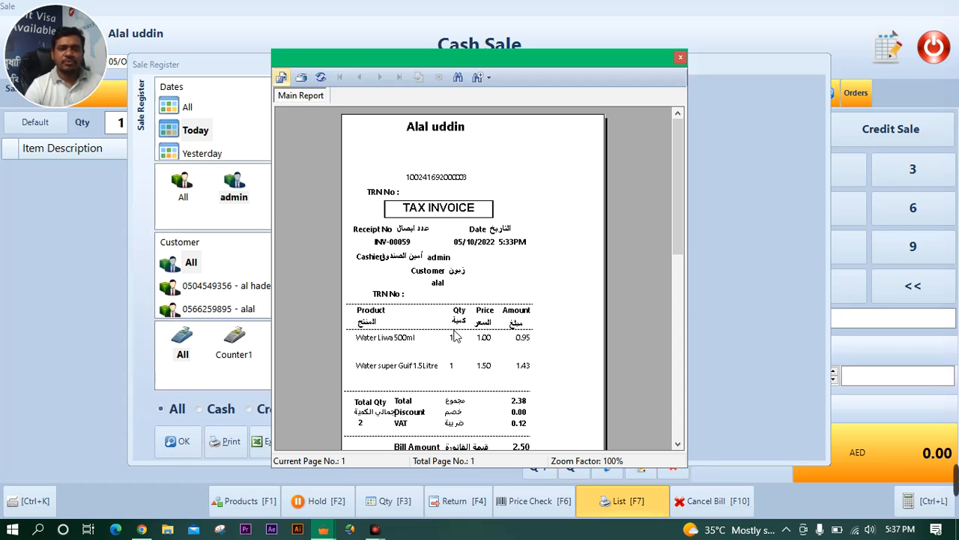
pyautogui.moveTo(675, 237); pyautogui.dragTo(670, 210)
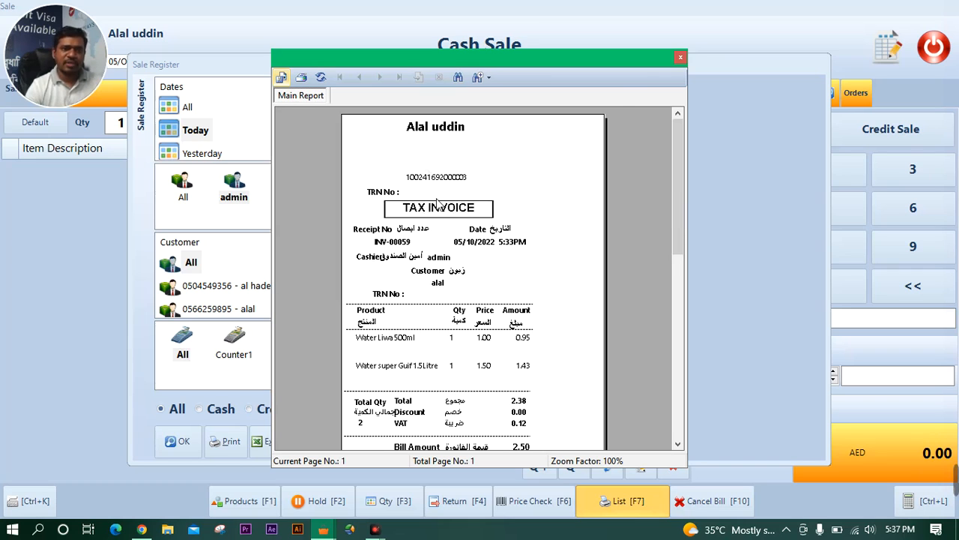
pyautogui.click(681, 59)
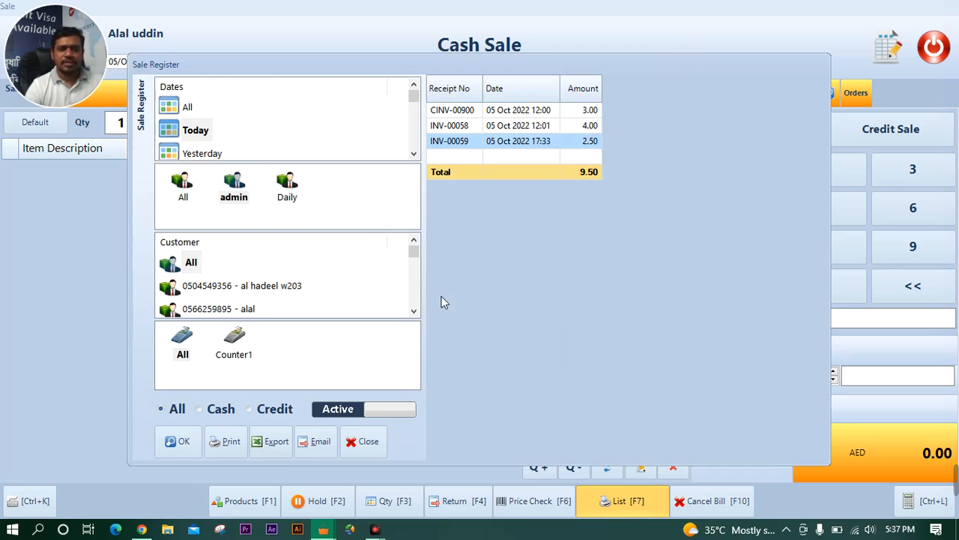
pyautogui.click(376, 442)
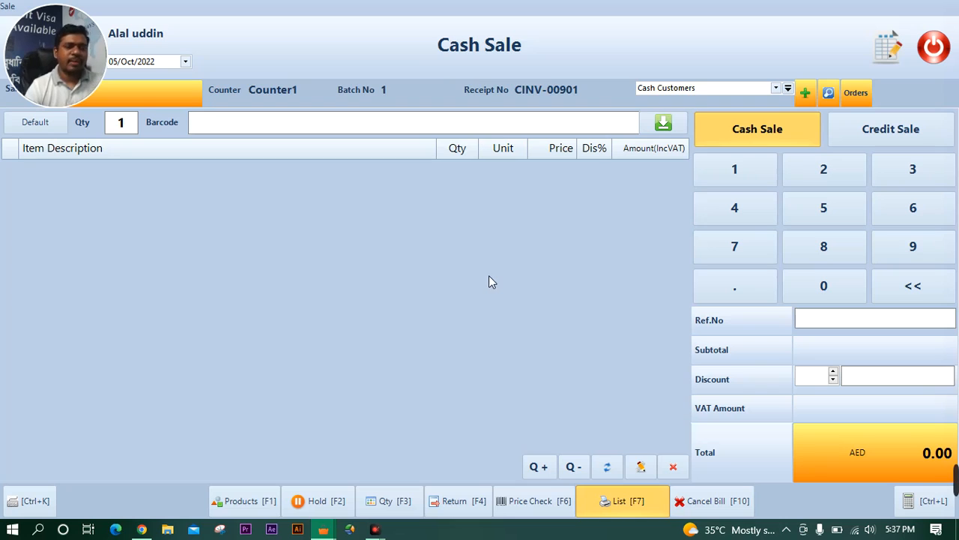
# Step: Leave the sale screen and open the Customer Ledger report for the customer of the saved credit sale
pyautogui.click(937, 51)
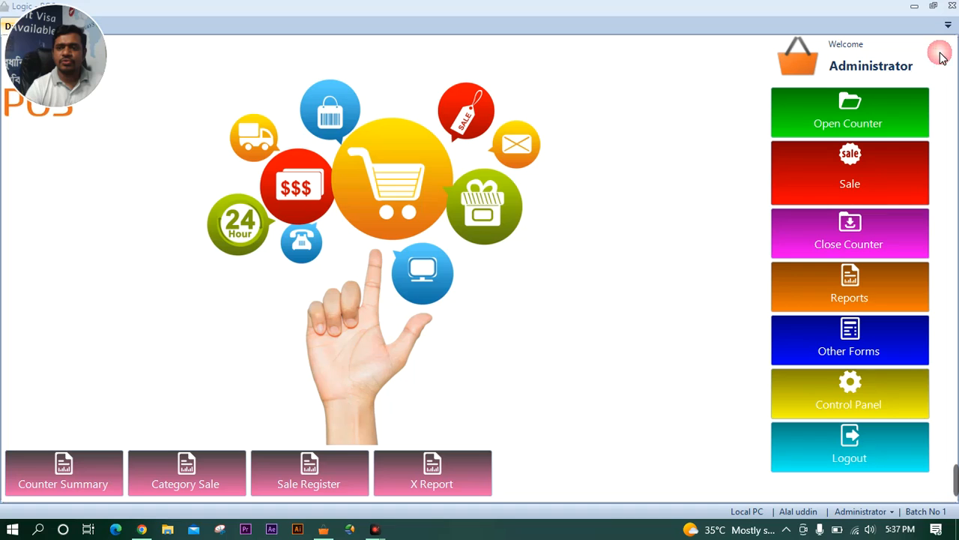
pyautogui.click(848, 294)
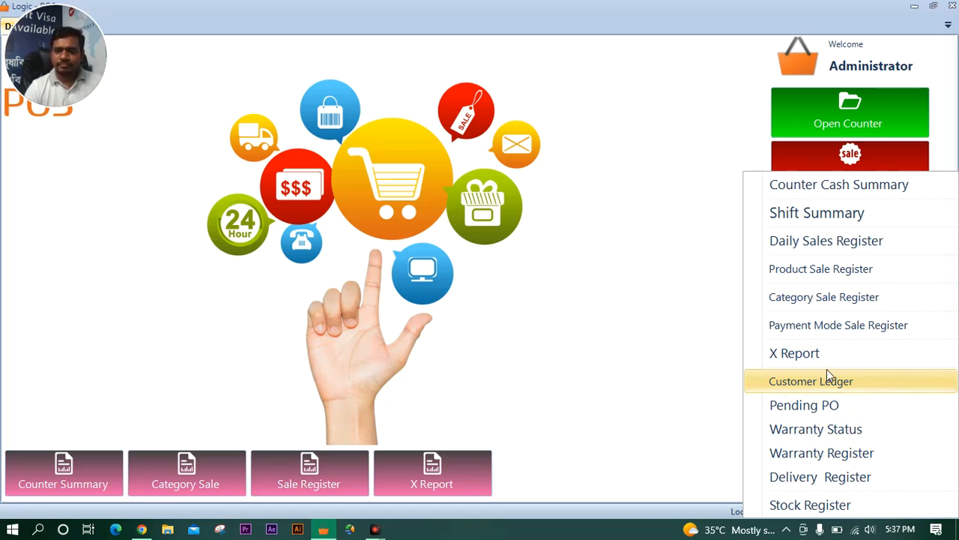
pyautogui.click(867, 385)
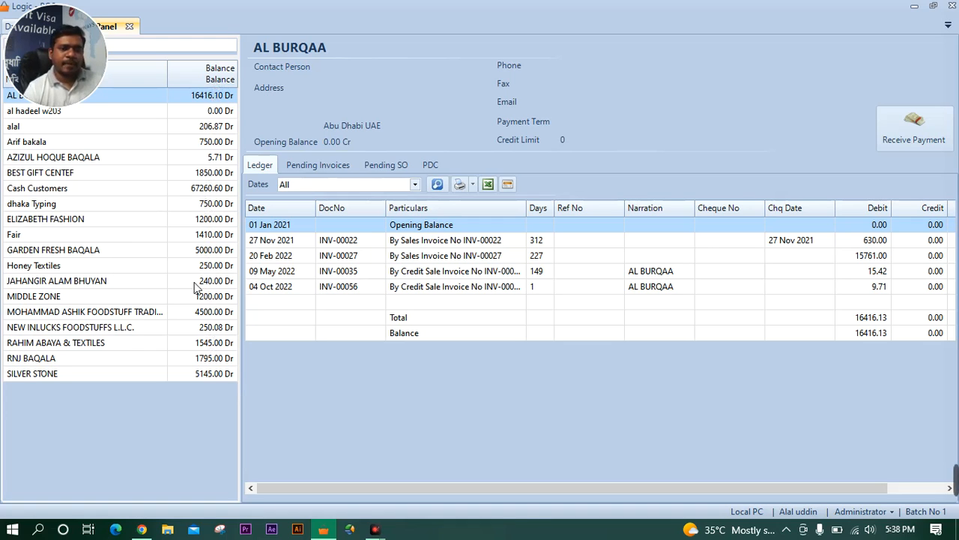
pyautogui.click(127, 131)
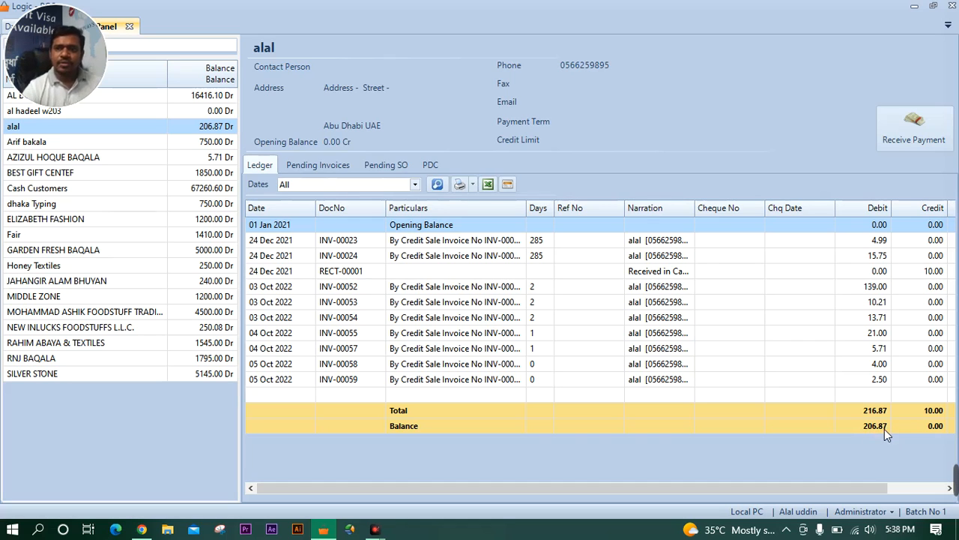
# Step: Receive a Cash payment of 200 from this customer into Cash On Hand, allocate it to the outstanding invoices, and save the receipt
pyautogui.click(915, 142)
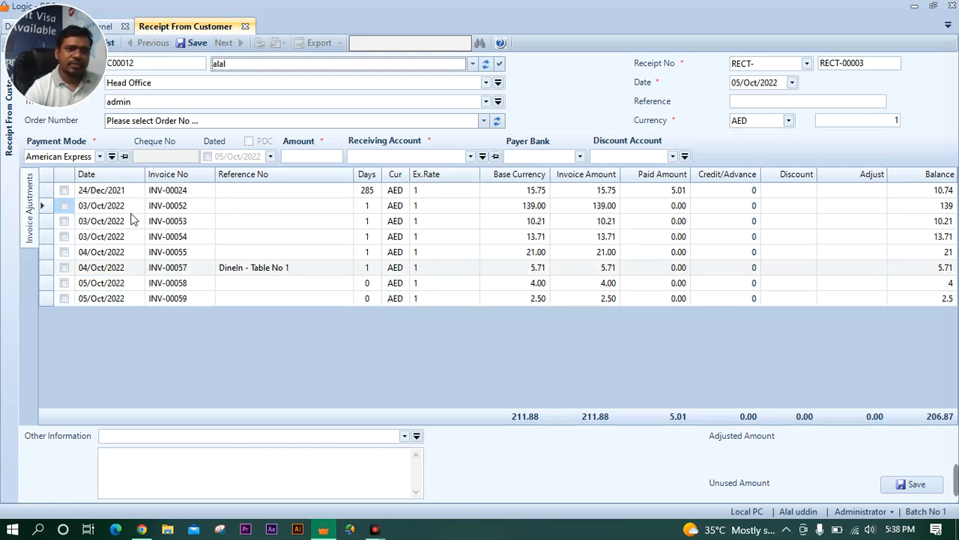
pyautogui.click(101, 157)
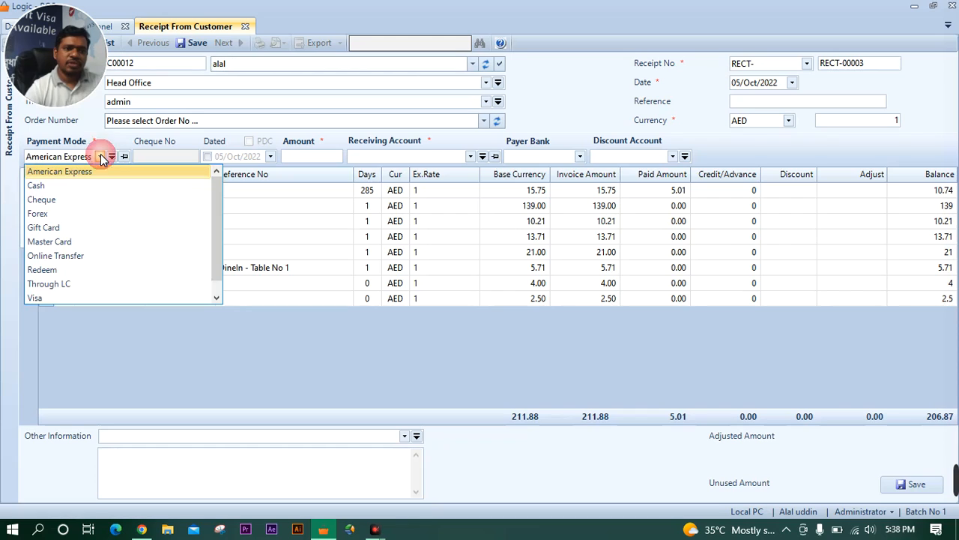
pyautogui.click(59, 185)
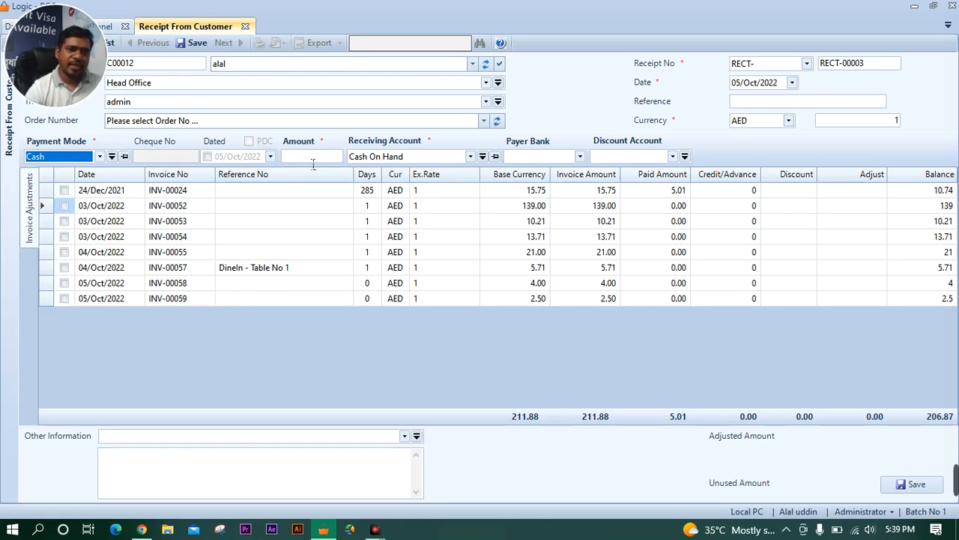
pyautogui.click(314, 160)
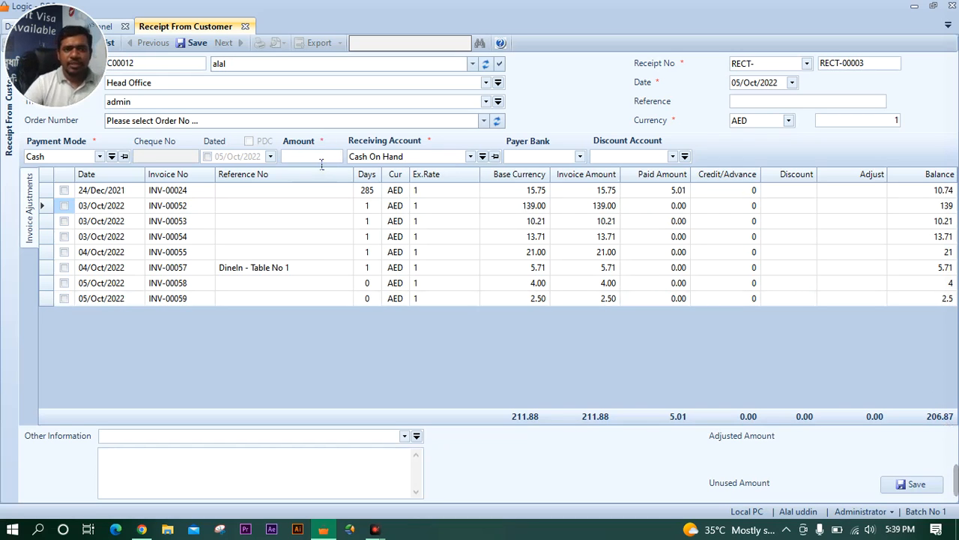
pyautogui.write('200')
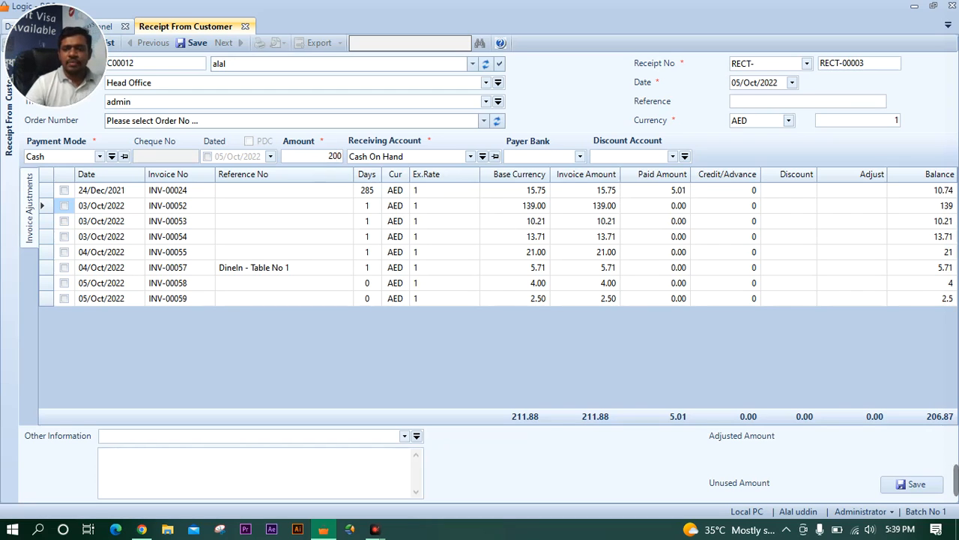
pyautogui.press('Tab')
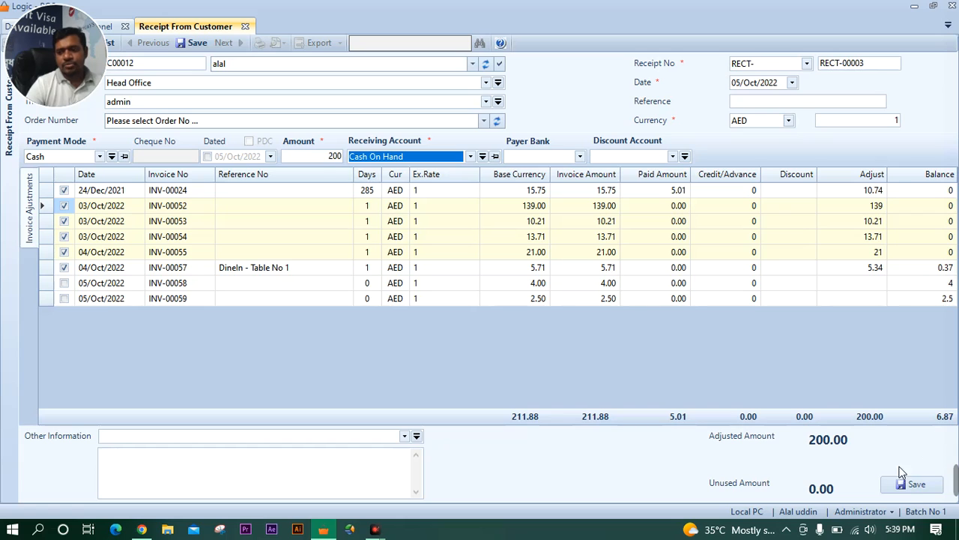
pyautogui.click(910, 485)
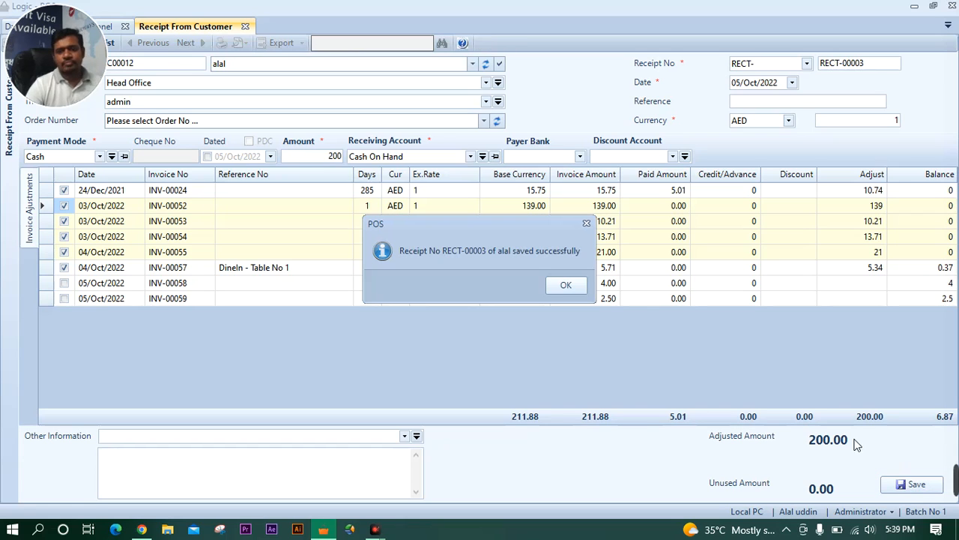
# Step: Acknowledge the saved receipt, return to the customer's previously opened ledger, and close that Customer Panel
pyautogui.click(566, 286)
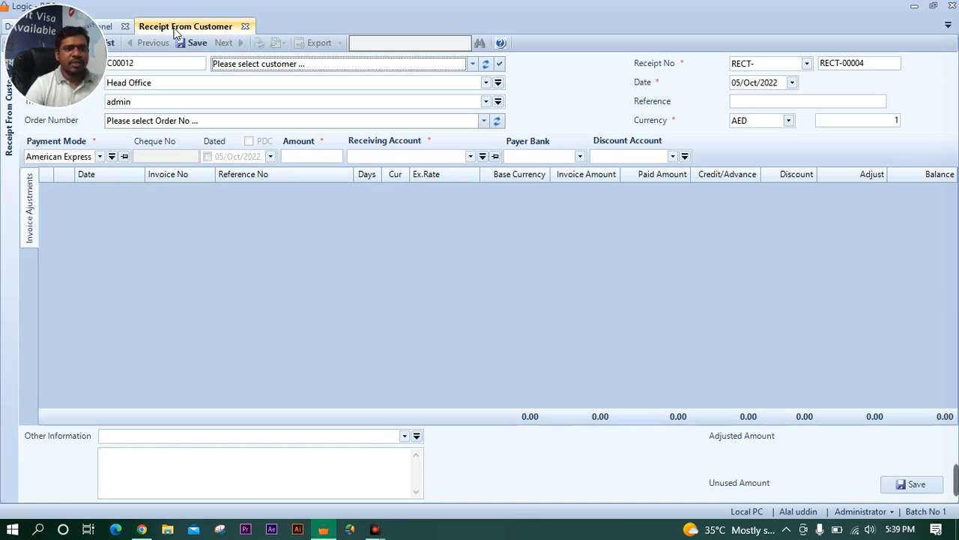
pyautogui.click(108, 28)
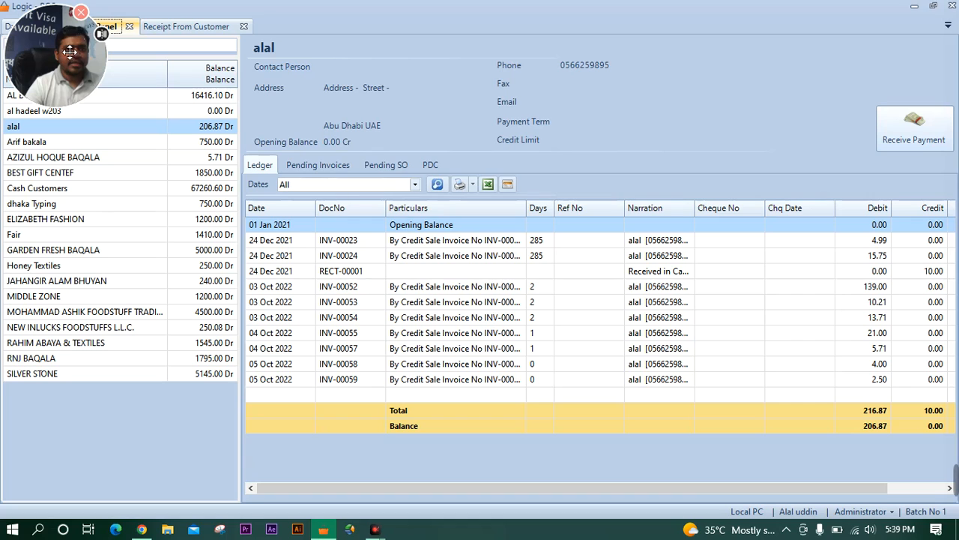
pyautogui.moveTo(62, 50); pyautogui.dragTo(350, 56)
pyautogui.click(155, 28)
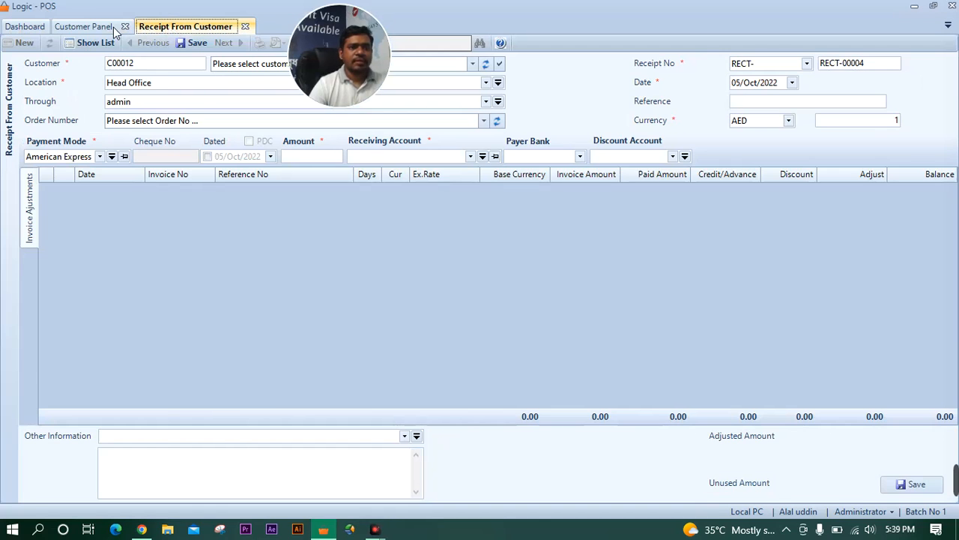
pyautogui.click(104, 27)
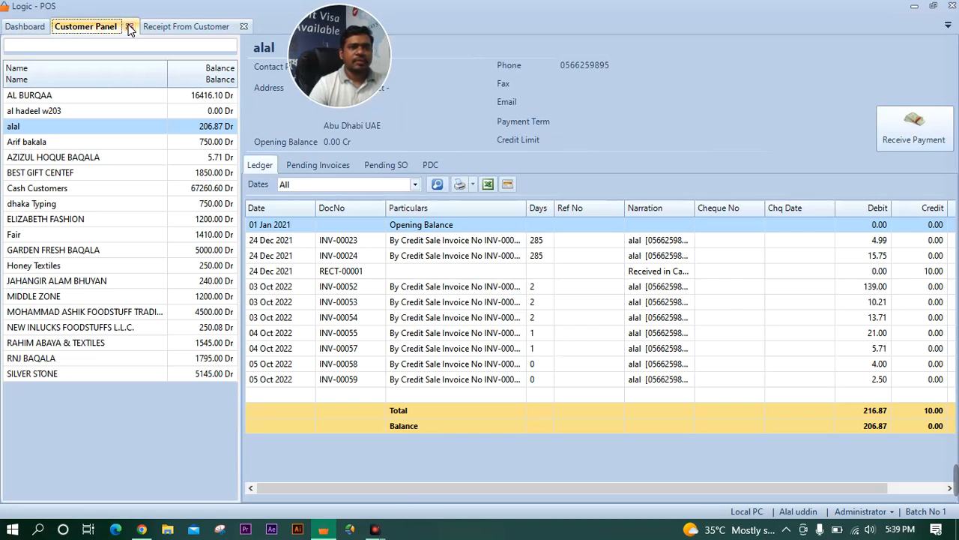
pyautogui.click(126, 27)
# Step: Reopen the Customer Ledger report from the dashboard and examine the total and balance of the customer who made the payment
pyautogui.click(27, 29)
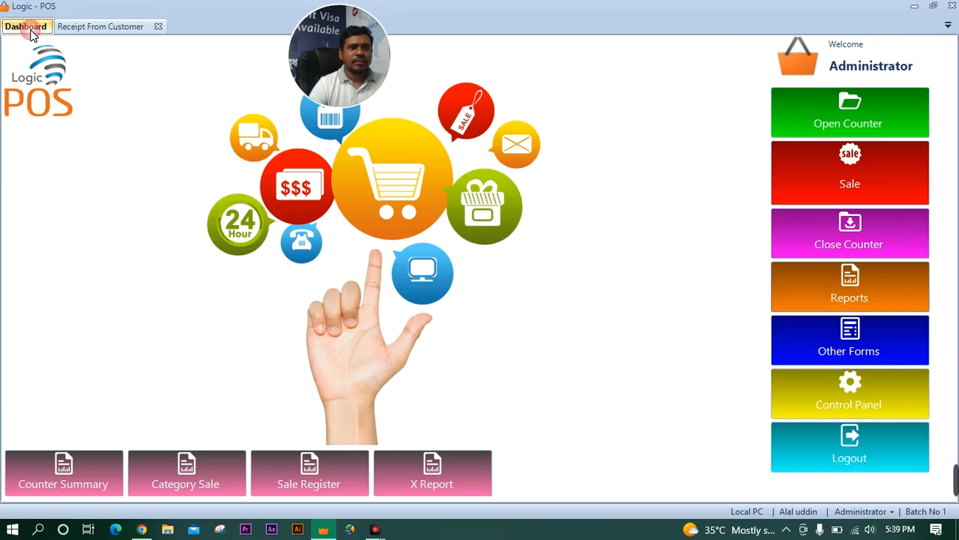
pyautogui.click(813, 299)
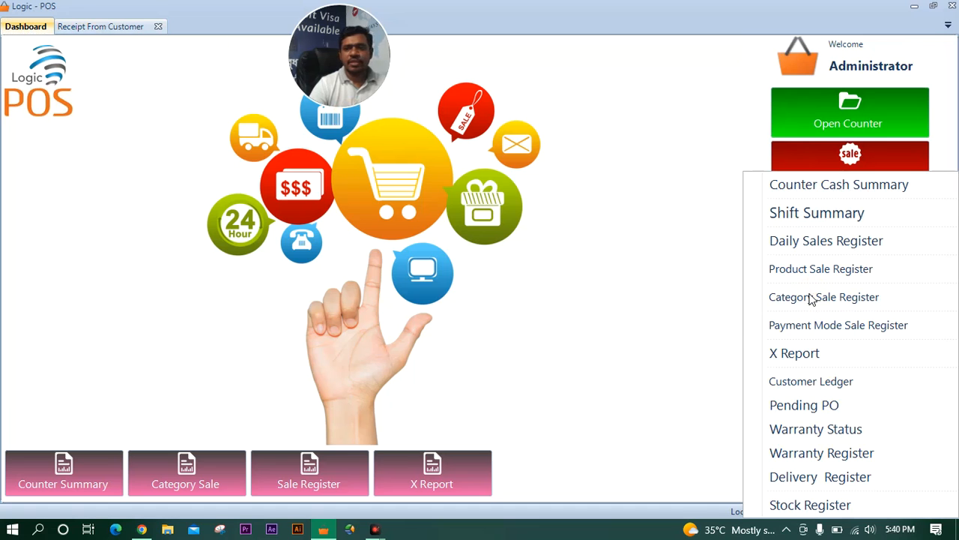
pyautogui.click(815, 381)
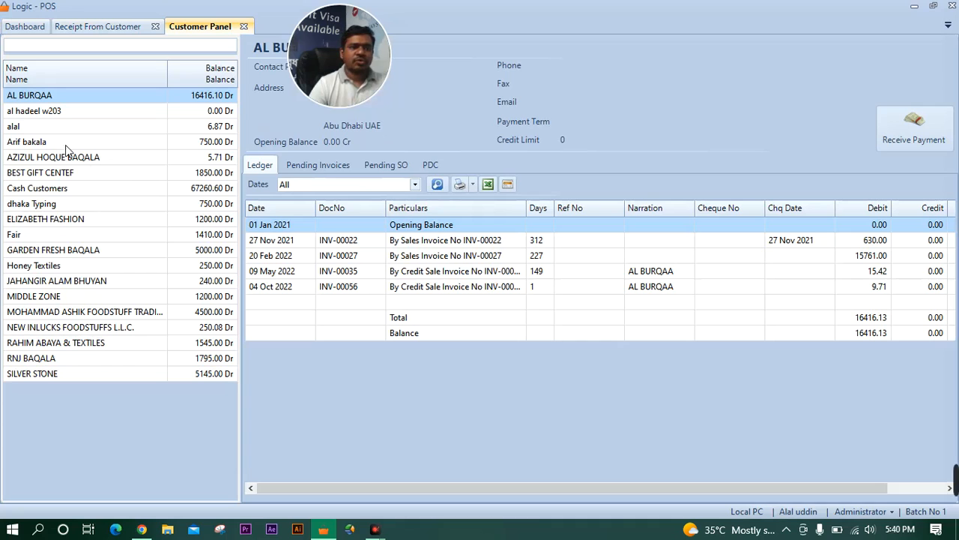
pyautogui.click(60, 126)
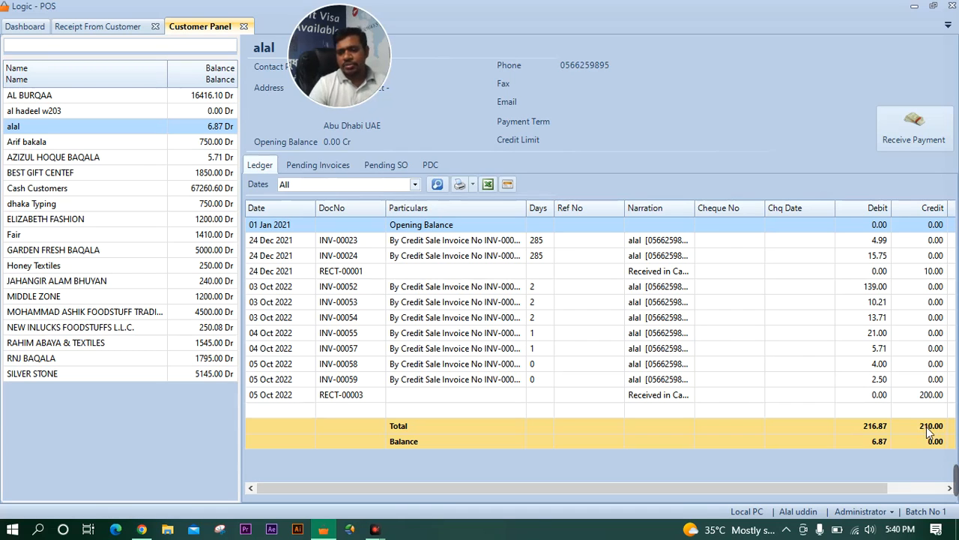
pyautogui.click(872, 428)
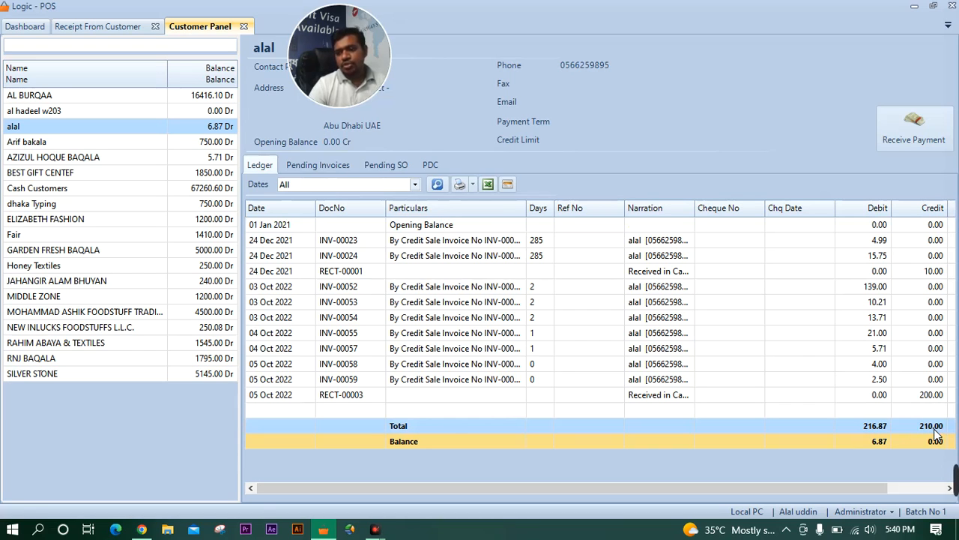
pyautogui.click(882, 443)
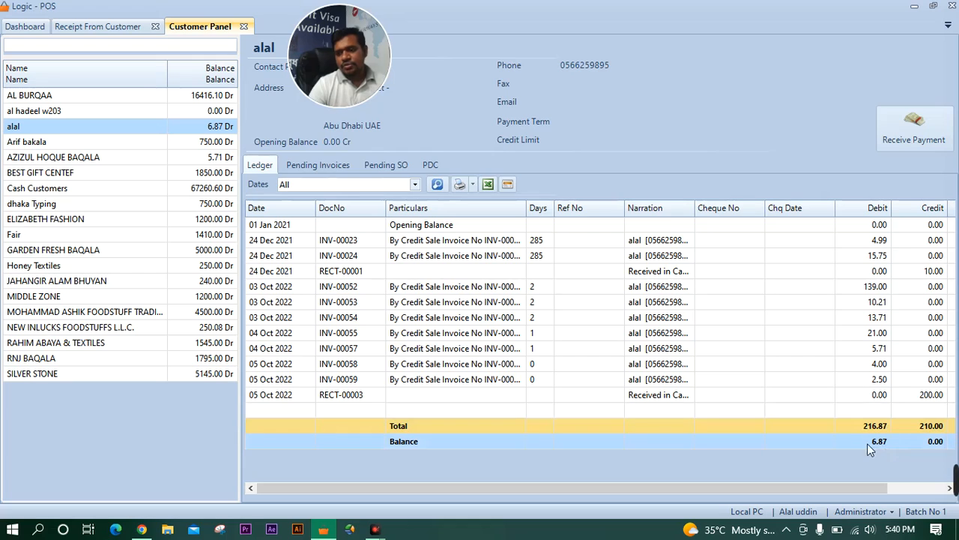